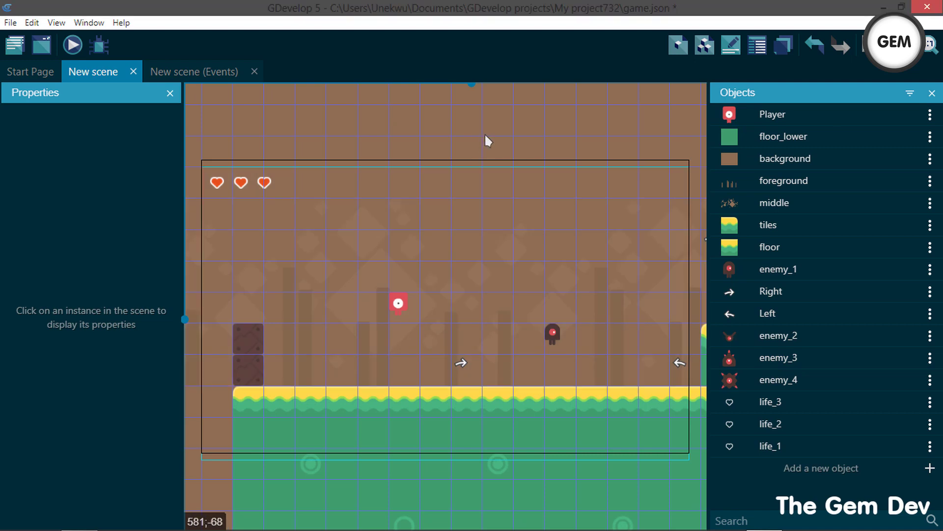
Start a preview of the Platformer scene from the toolbar.
left_click(72, 44)
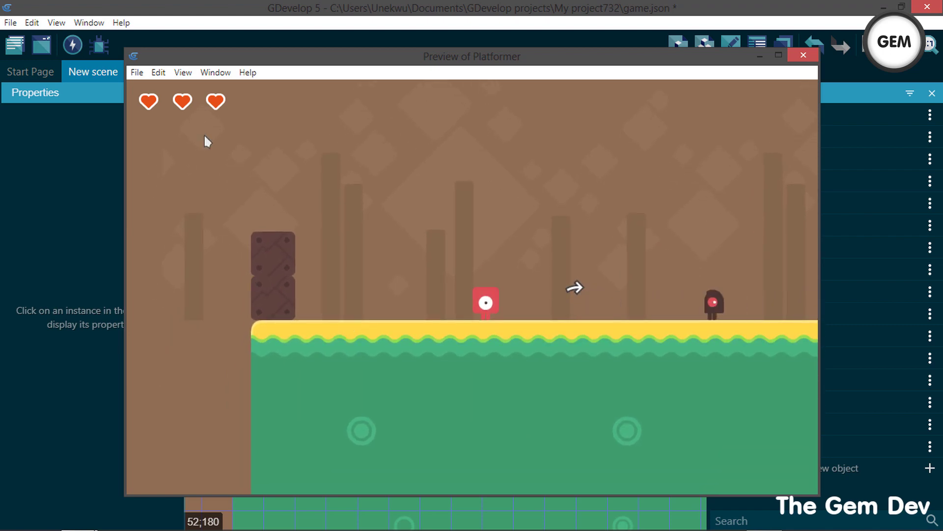
Walk the player past the enemy and jump onto the raised platform, losing two hearts.
key("Right")
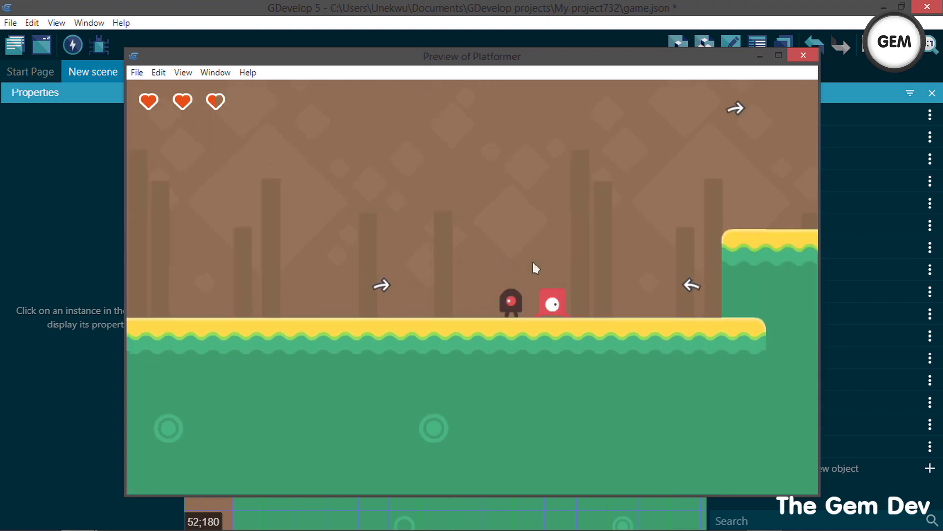
key("Left")
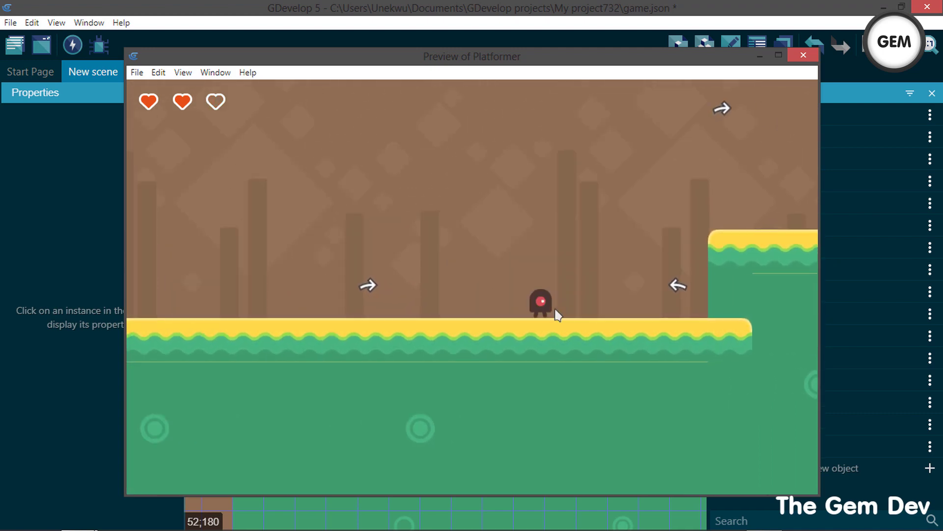
key("Right")
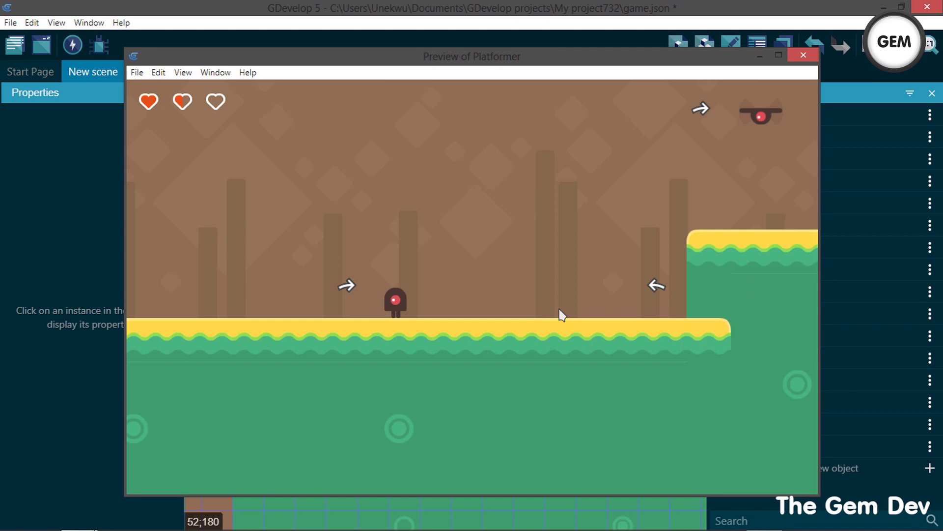
key("Right")
key("alt+f")
key("Escape")
key("space")
key("Right")
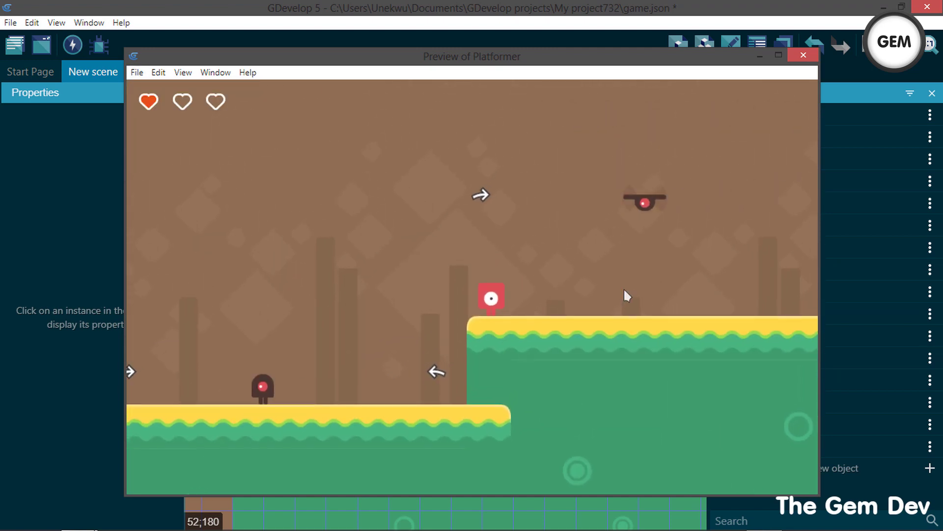
Close the preview window and return to the New scene editor.
left_click(804, 55)
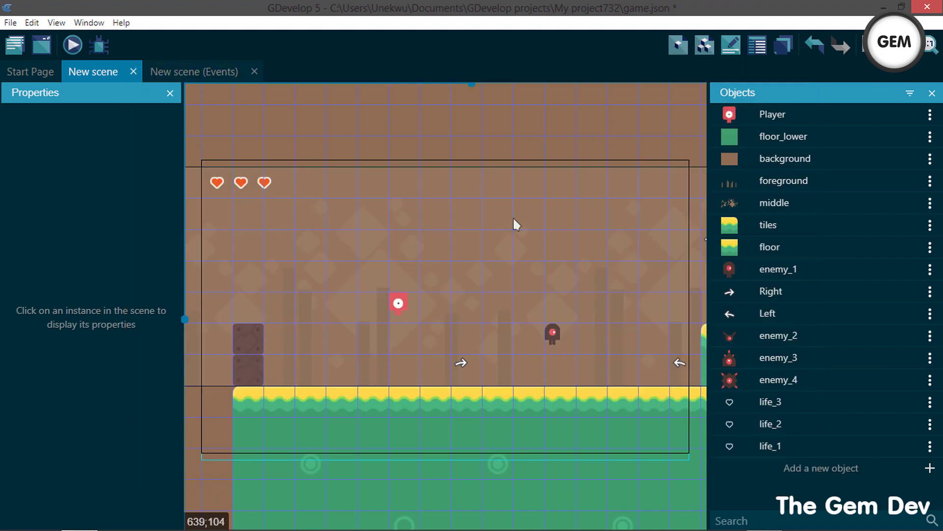
scroll(513, 218, "up", 2)
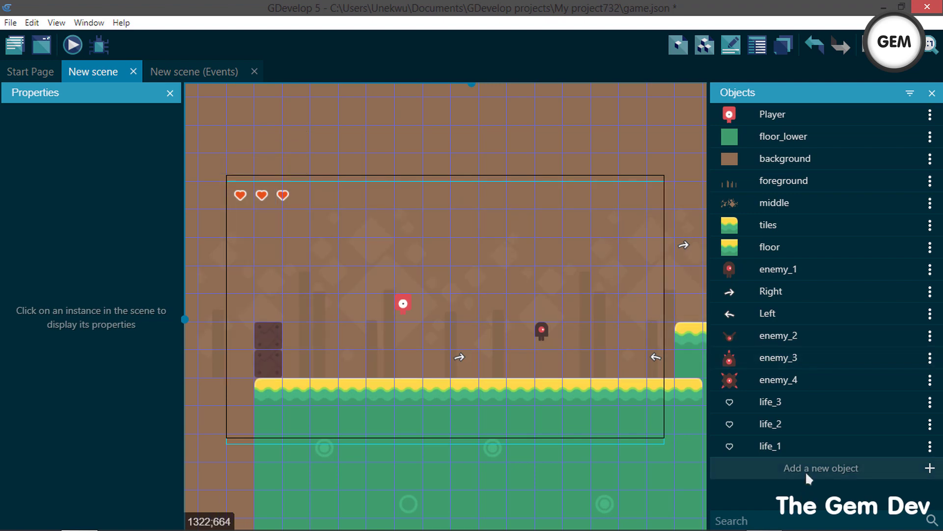
left_click(805, 469)
Create a sprite object named score_icon using the yellowJewel image.
left_click(259, 129)
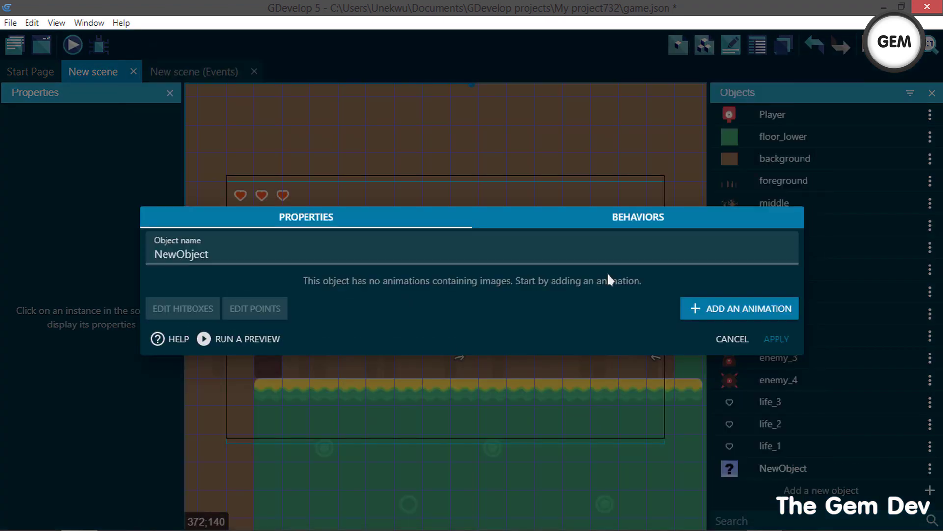
left_click(755, 312)
left_click(203, 318)
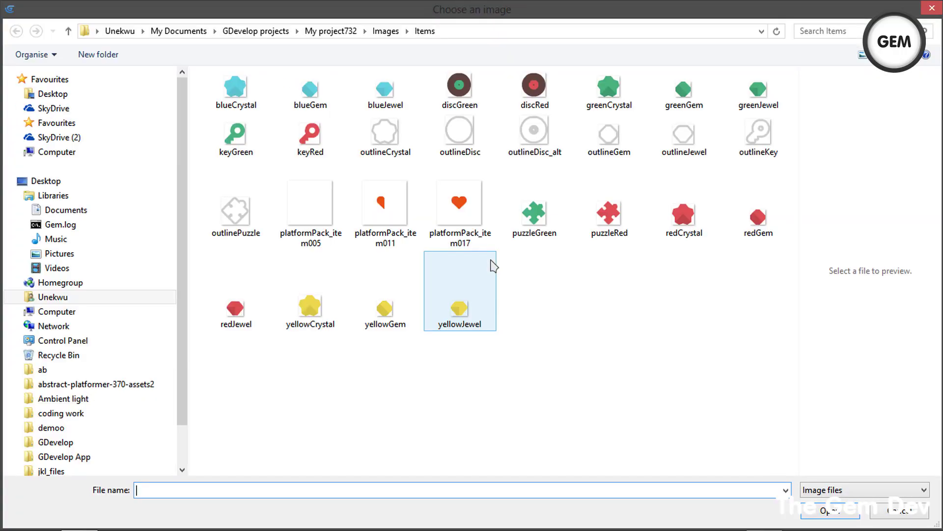
left_click(459, 300)
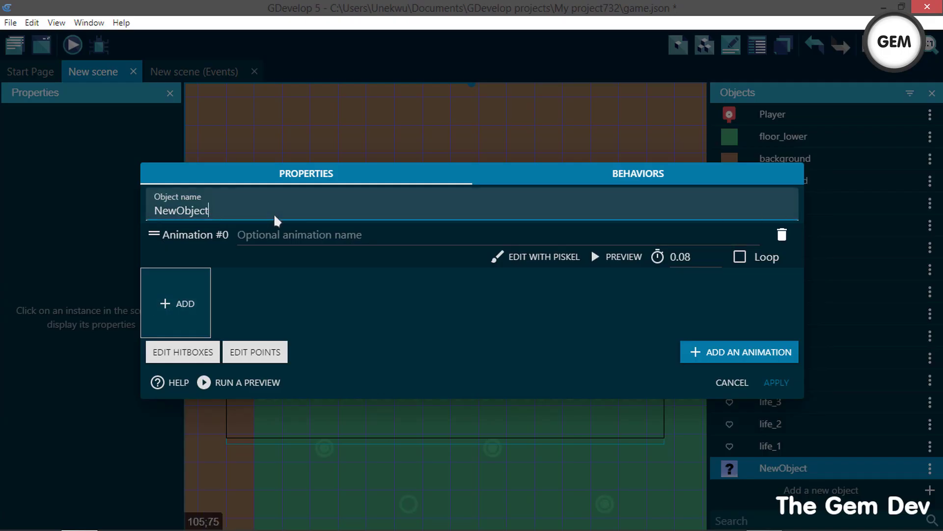
key("ctrl+a")
type("score_icon")
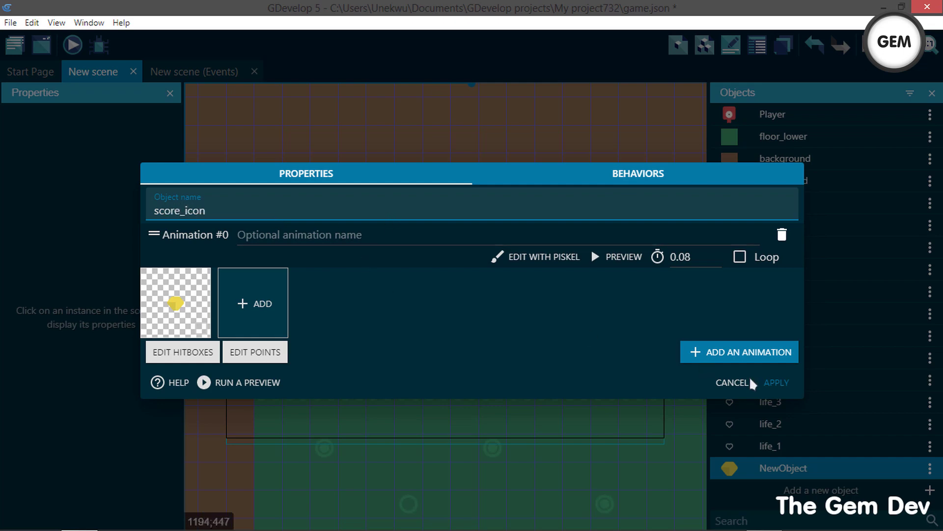
left_click(777, 385)
Place score_icon below the hearts at X 19, Y 64, then add a new Text object.
left_click_drag(753, 464, 252, 222)
left_click(50, 160)
type("4")
key("BackSpace")
type("13")
key("BackSpace")
type("9")
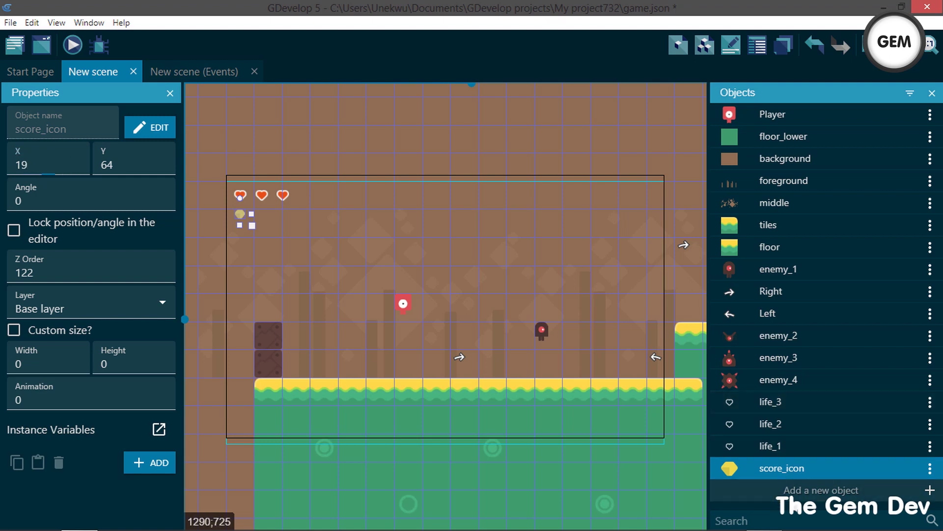
left_click(836, 489)
left_click(256, 187)
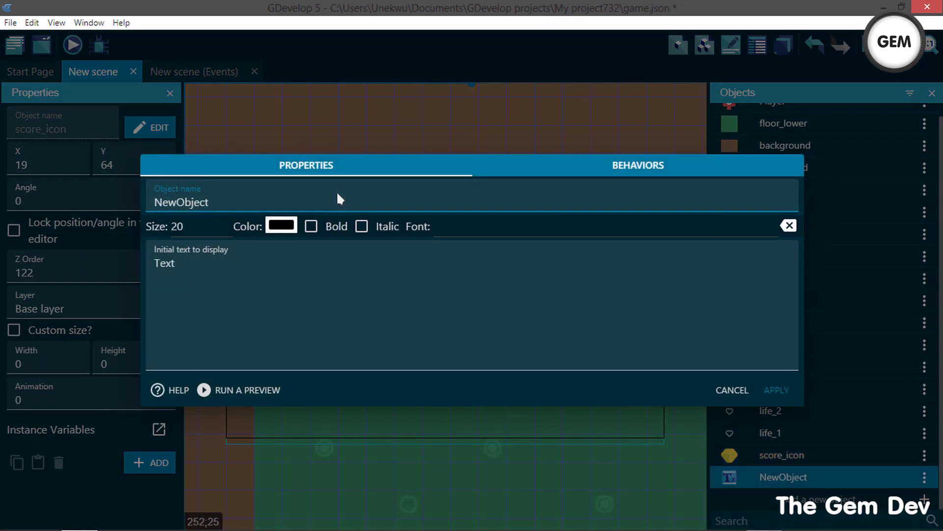
Name the text object score_text and set its text to 'x 0'.
type("score_text")
double_click(217, 264)
key("BackSpace")
type("0")
key("BackSpace")
type("x 0")
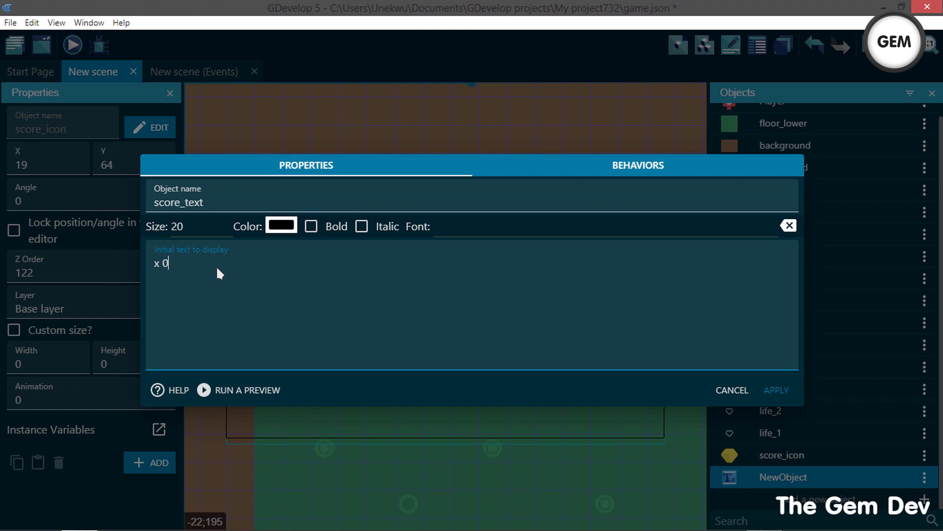
Make score_text size 25, bold, colour #d8d8d8, and place it beside the jewel.
left_click(195, 227)
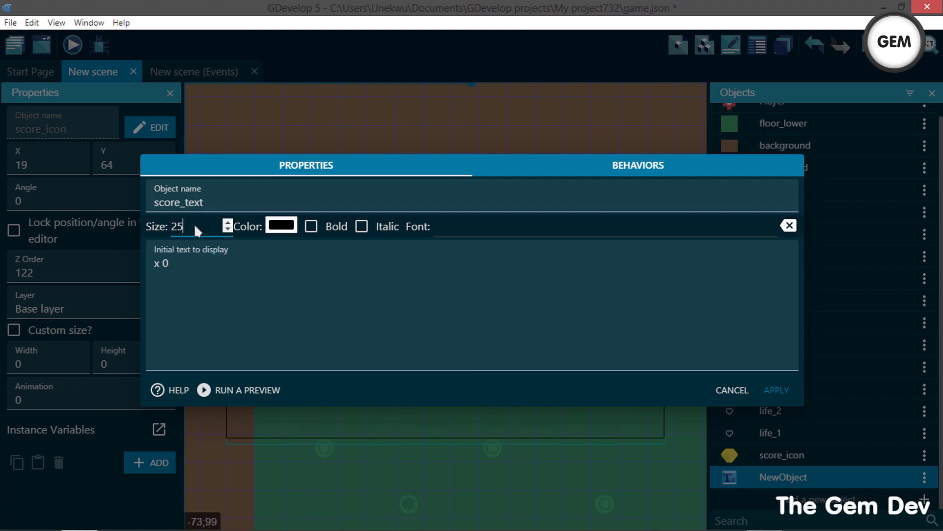
left_click(311, 226)
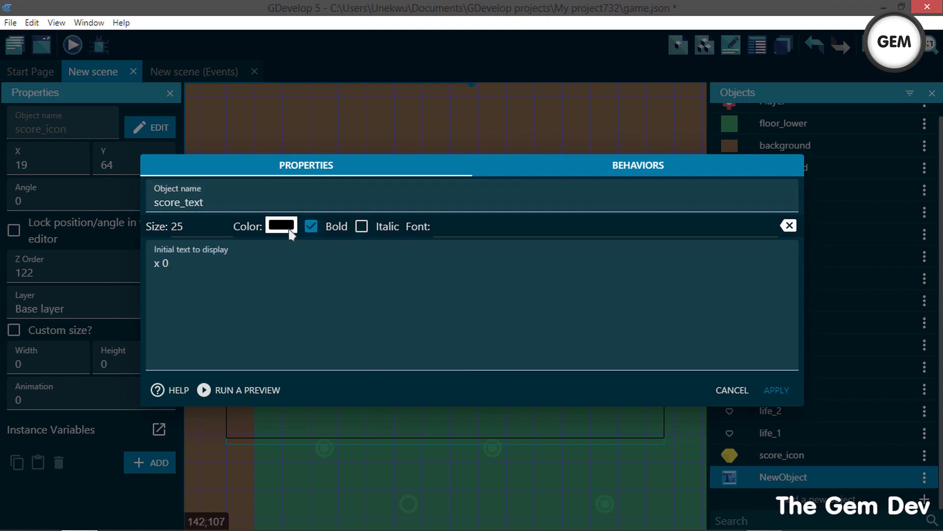
left_click(281, 225)
double_click(289, 348)
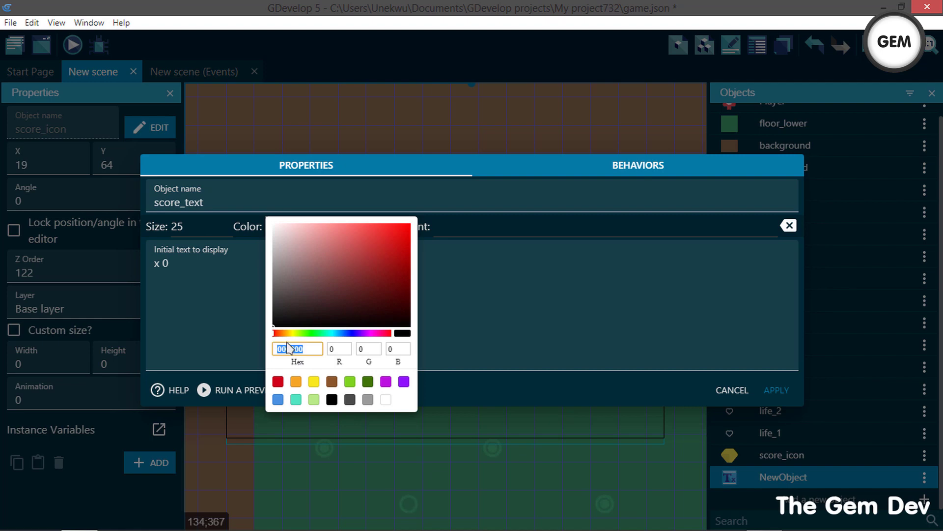
type("2d2d2d")
key("BackSpace")
key("BackSpace")
key("BackSpace")
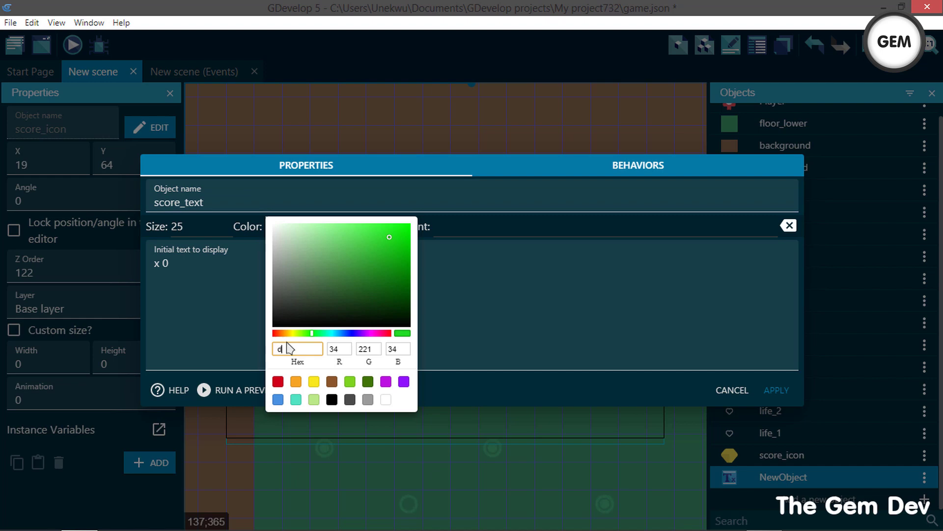
type("8d8d8d")
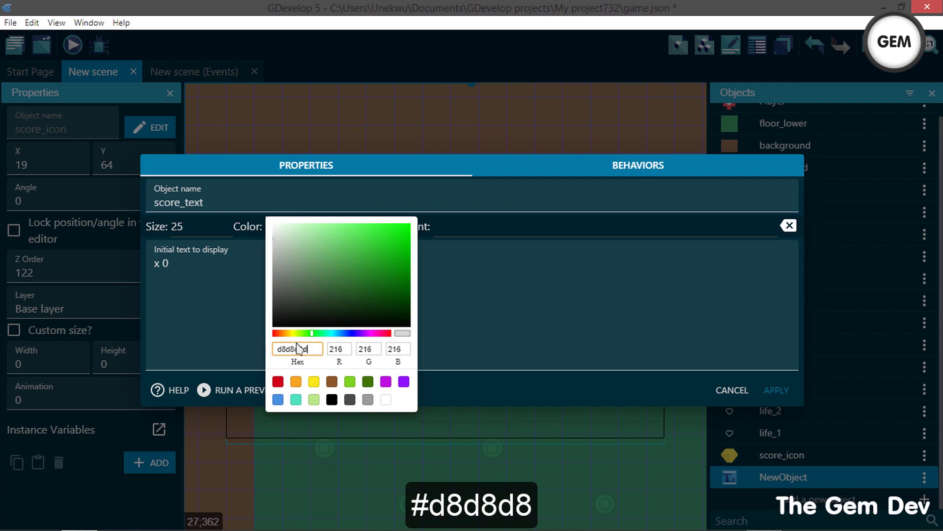
left_click(544, 314)
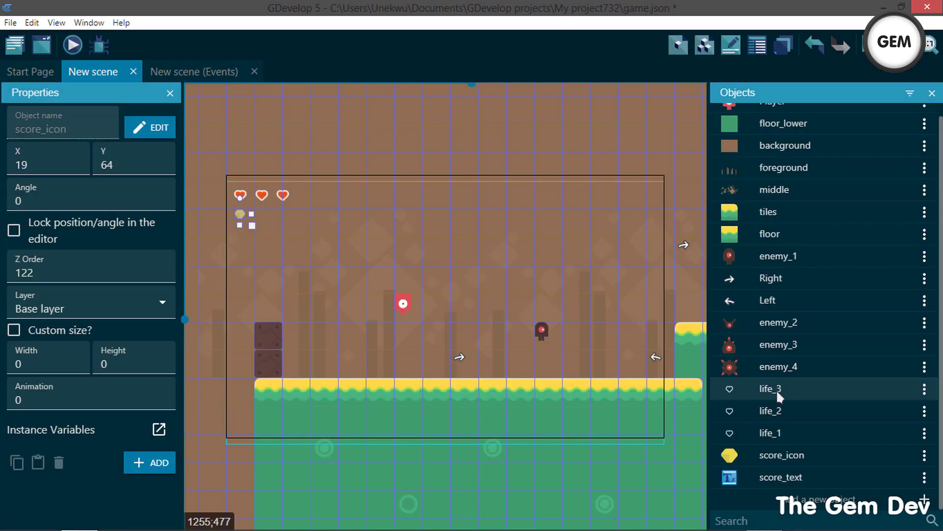
left_click(776, 390)
left_click_drag(770, 475, 270, 214)
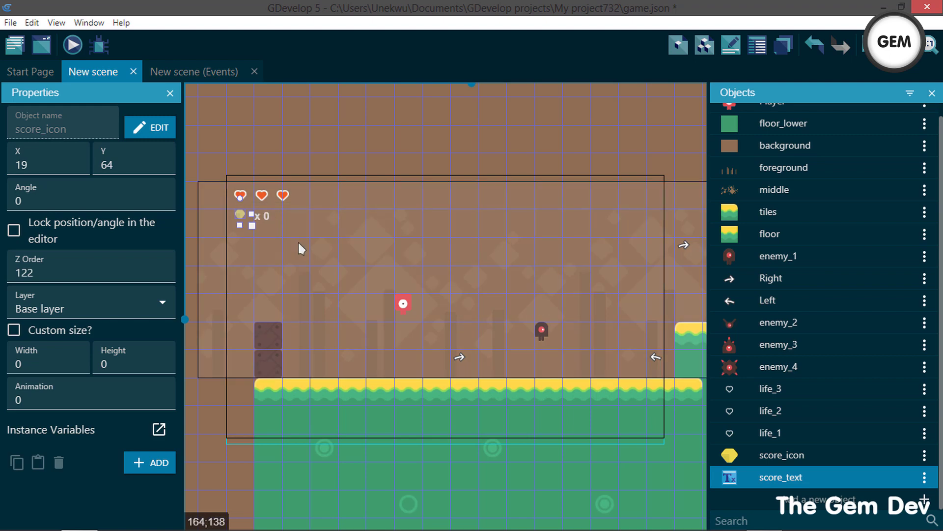
Give score_text the fonts\tt0756m_.ttf font.
scroll(298, 241, "up", 2)
left_click(320, 267)
scroll(460, 312, "up", 2)
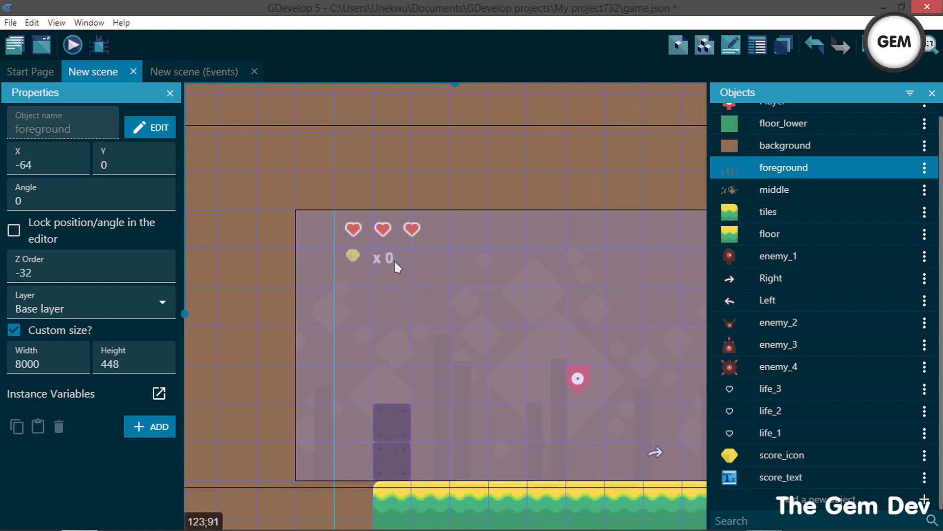
double_click(388, 258)
left_click(491, 226)
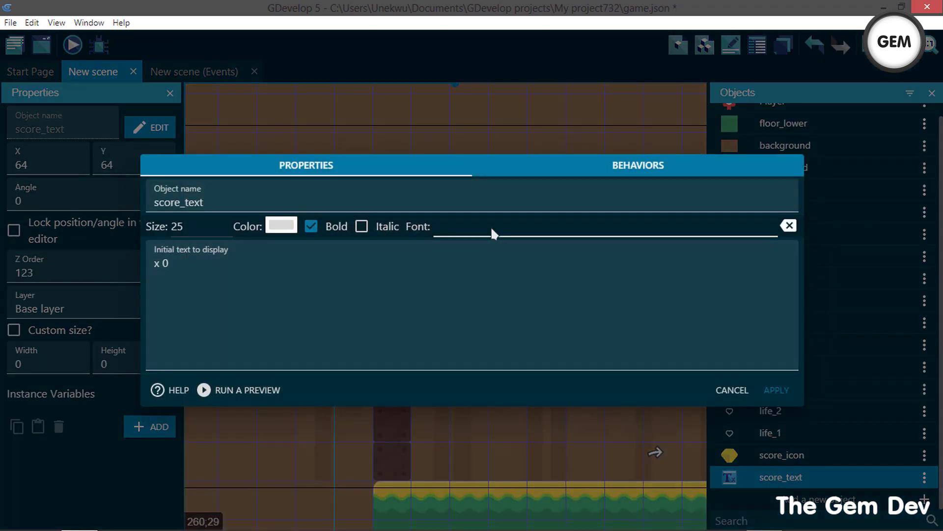
left_click(504, 289)
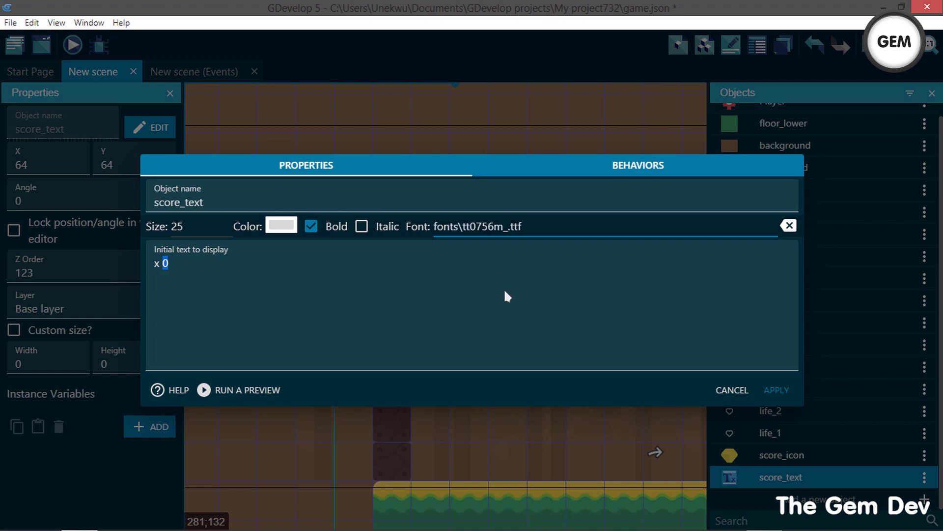
left_click(532, 231)
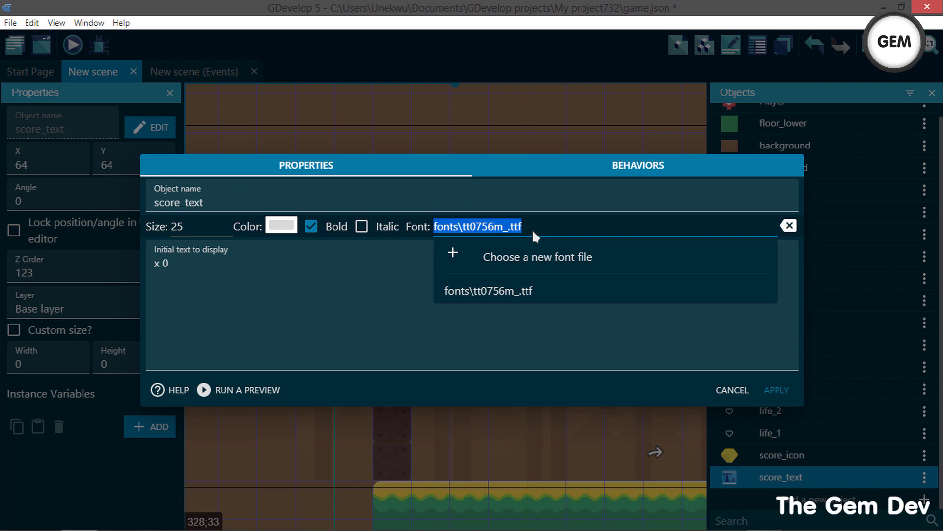
left_click(771, 390)
left_click(771, 390)
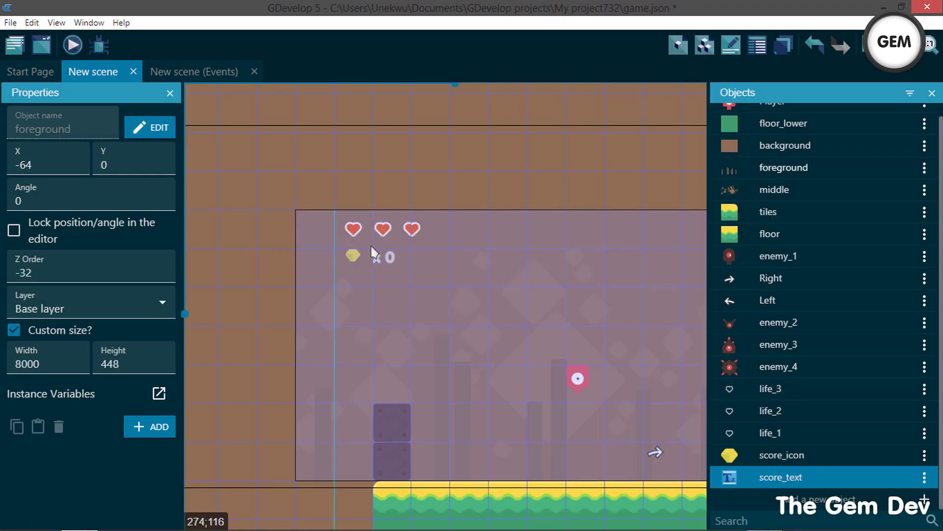
Position score_text at X 57, Y 58 beside the coin icon.
double_click(370, 244)
key("Escape")
left_click(381, 258)
left_click(134, 163)
key("BackSpace")
key("BackSpace")
type("58")
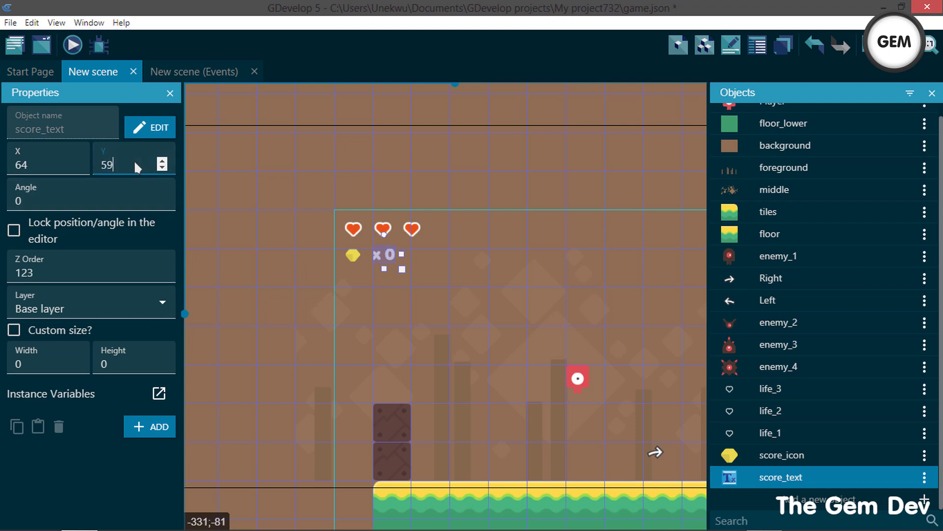
left_click(66, 167)
key("BackSpace")
key("BackSpace")
type("57")
left_click(547, 148)
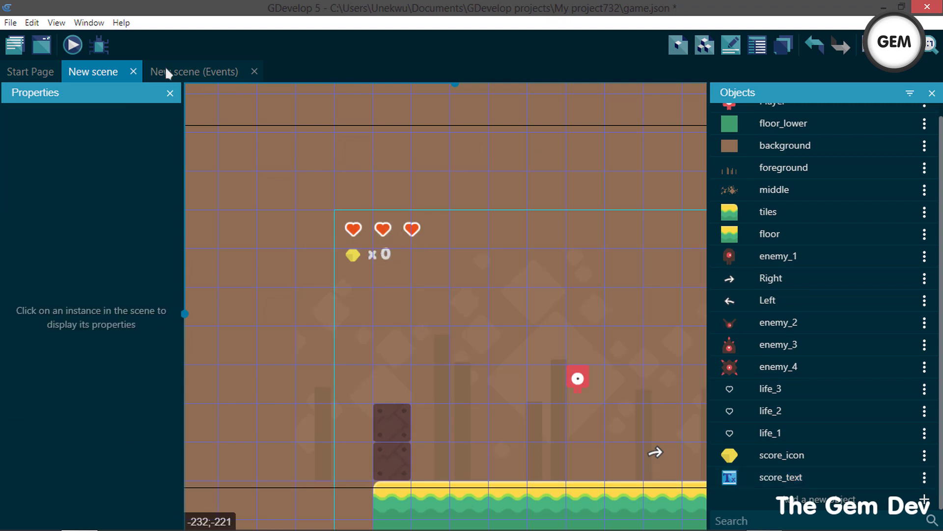
left_click(73, 45)
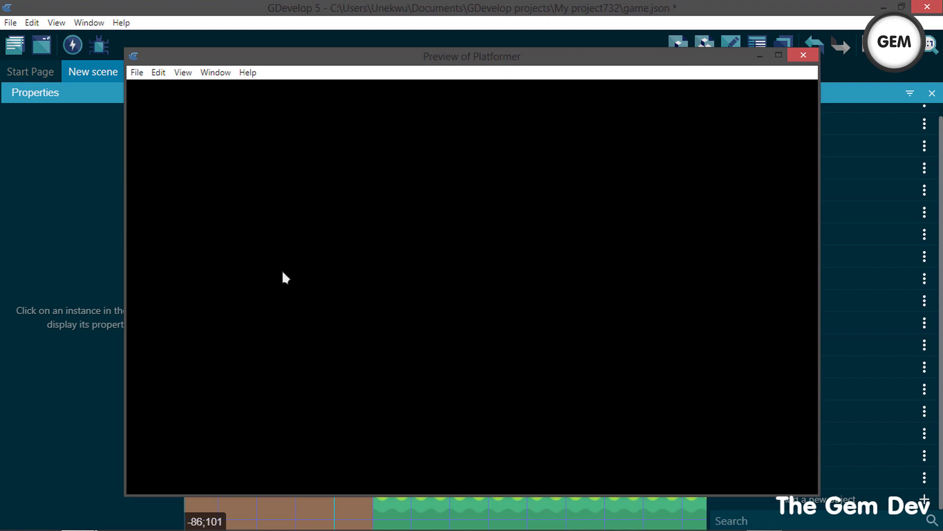
key("Left")
key("space")
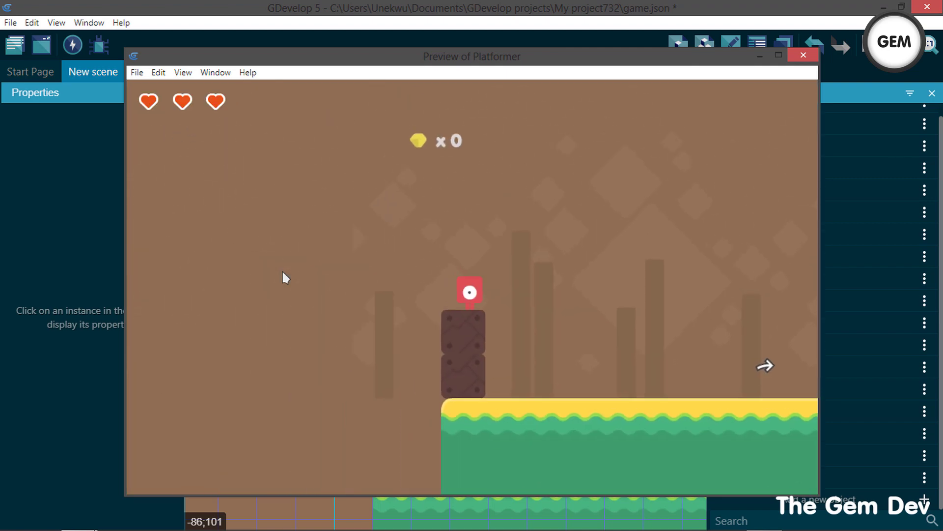
key("Right")
key("space")
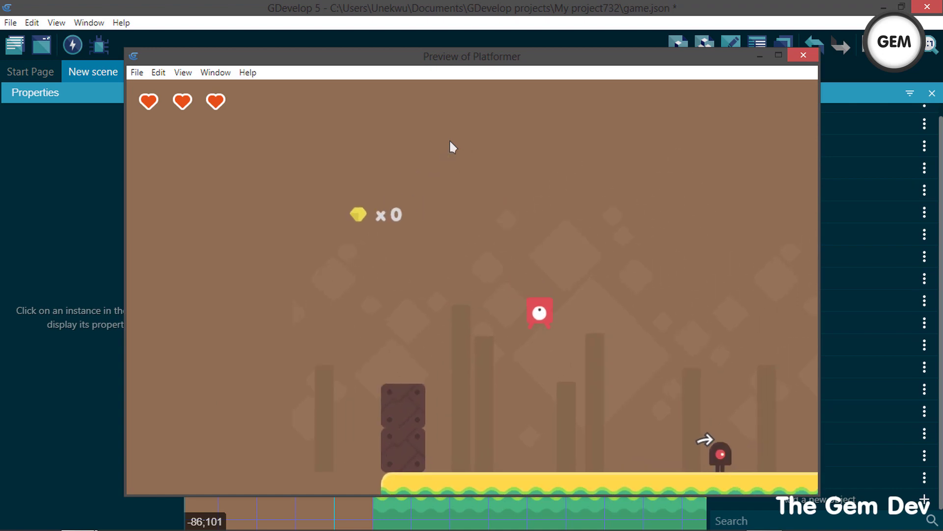
key("Left")
key("space")
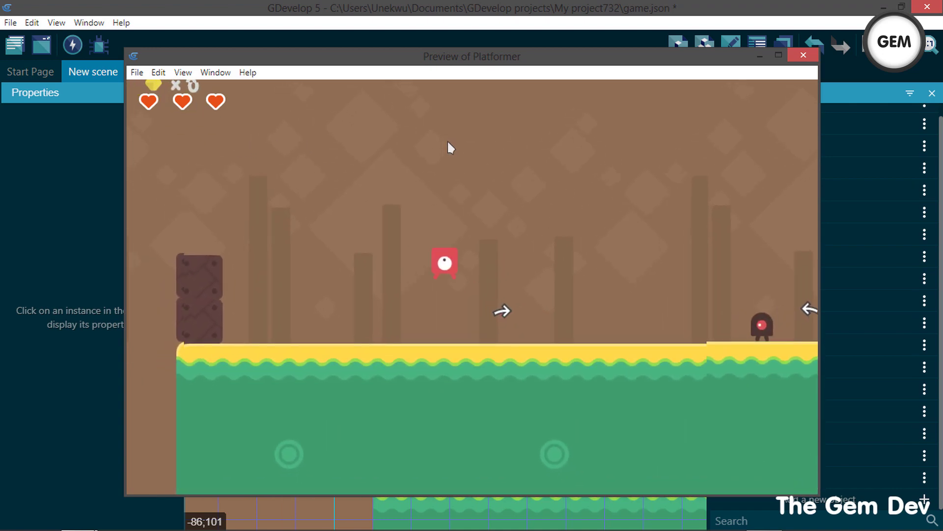
key("Left")
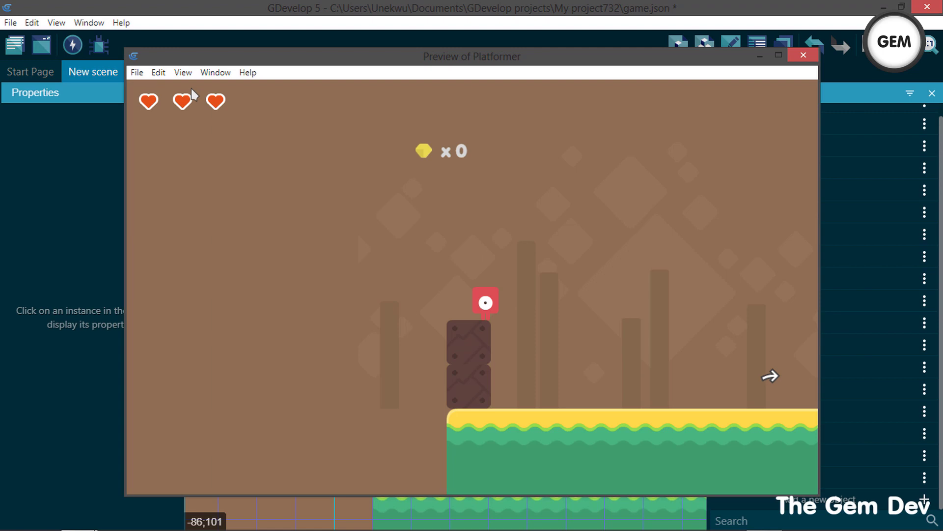
left_click(803, 56)
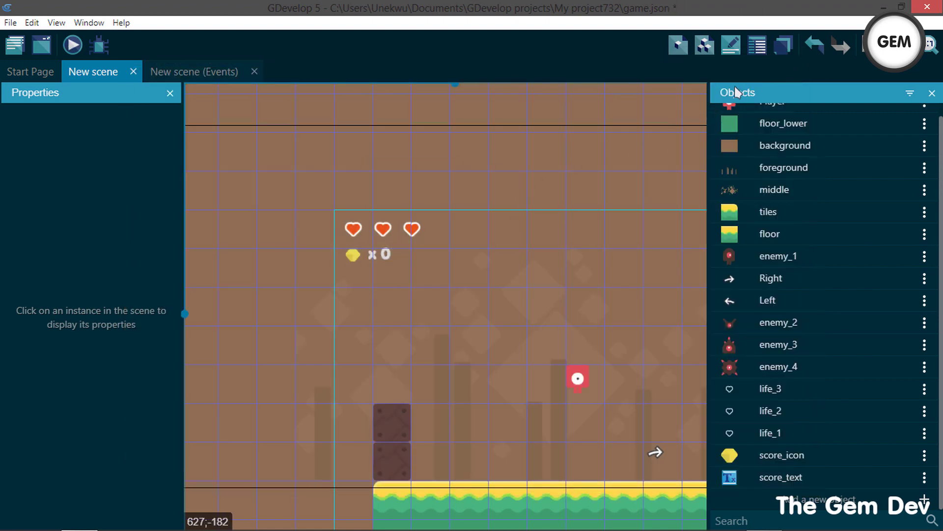
Move the score_text and score_icon instances onto the GUI layer.
left_click(780, 42)
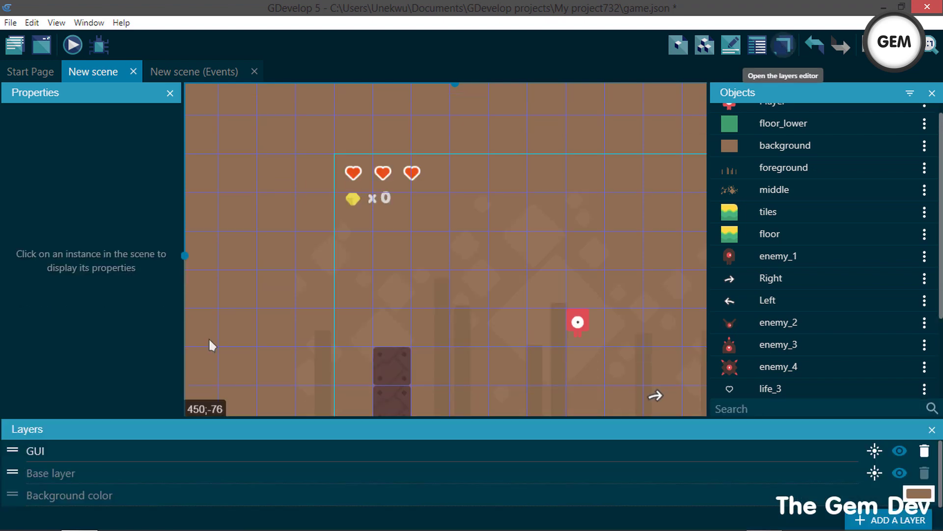
double_click(80, 461)
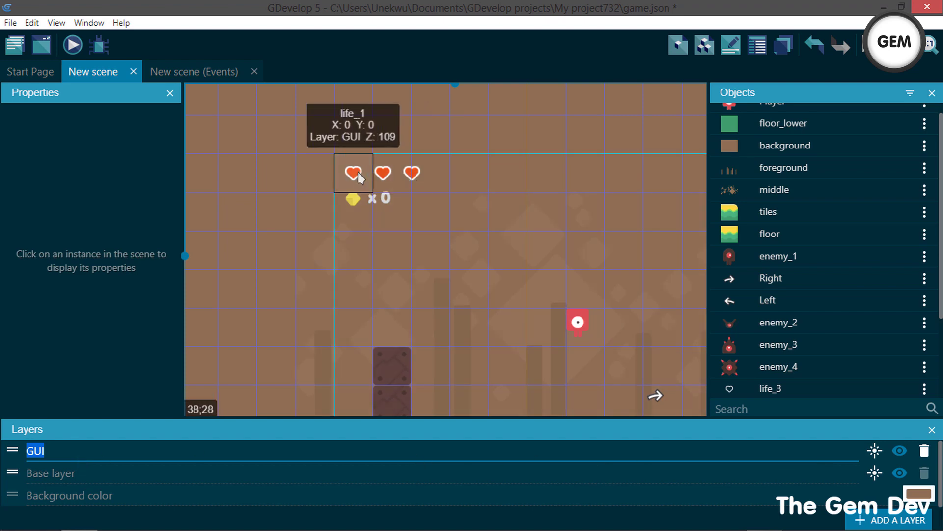
left_click(262, 450)
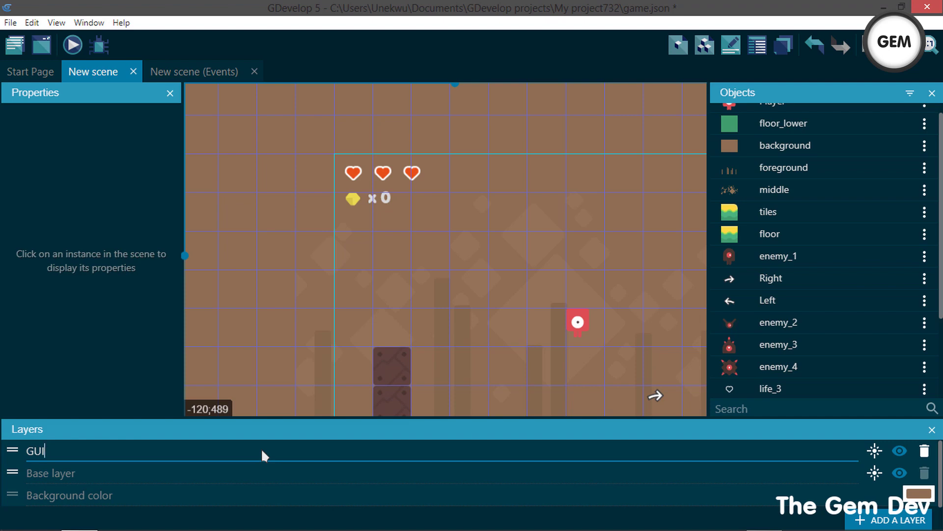
left_click(384, 200)
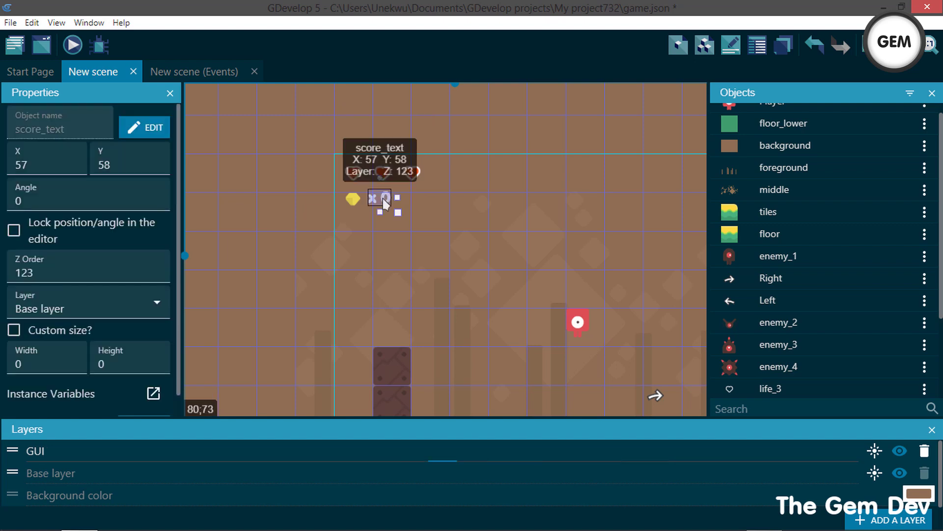
left_click(357, 200, "shift")
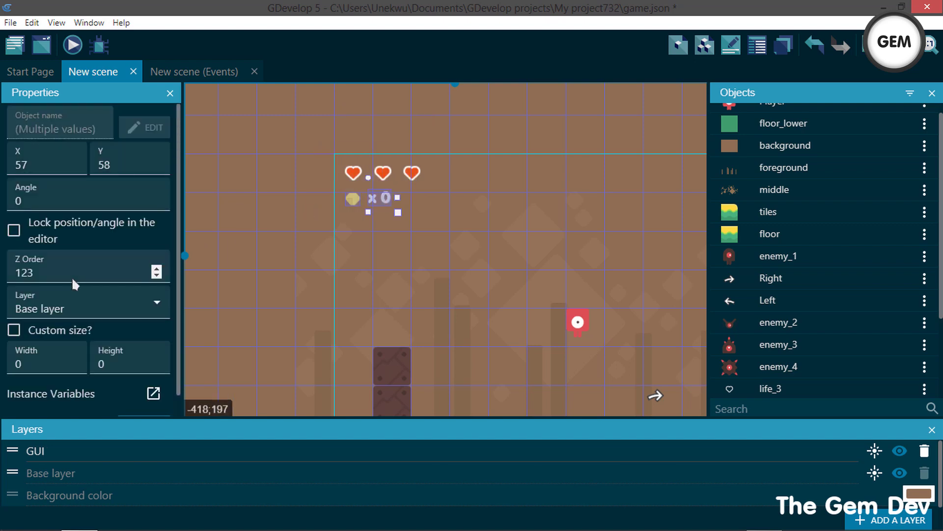
left_click(55, 310)
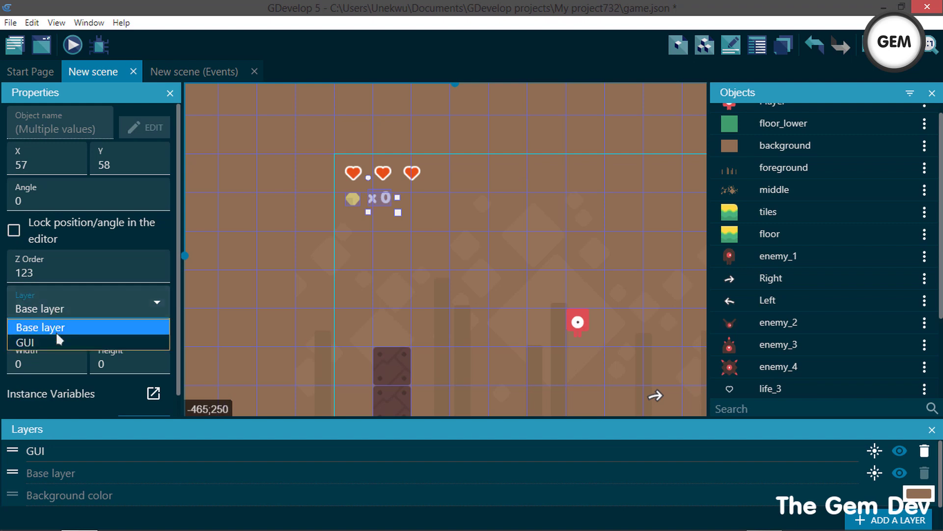
left_click(55, 338)
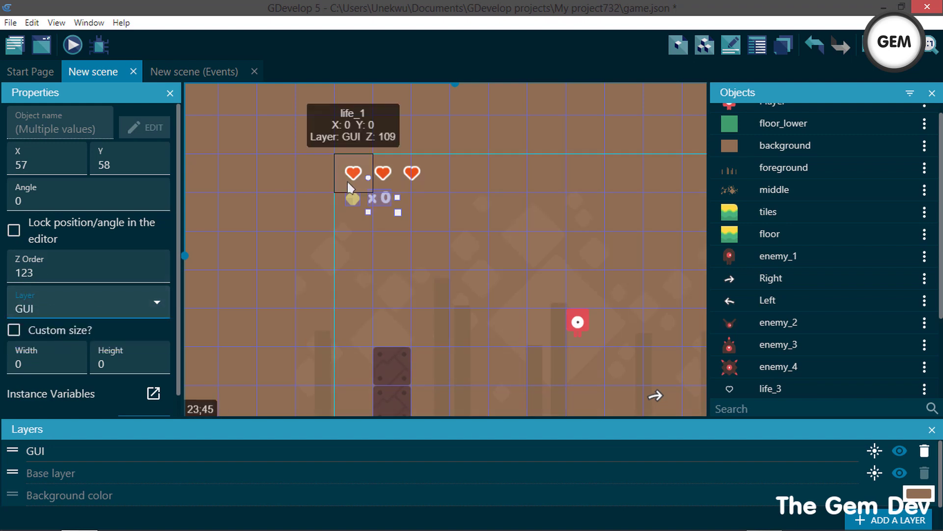
Preview the scene, running and jumping to confirm the HUD stays fixed on screen.
left_click(73, 44)
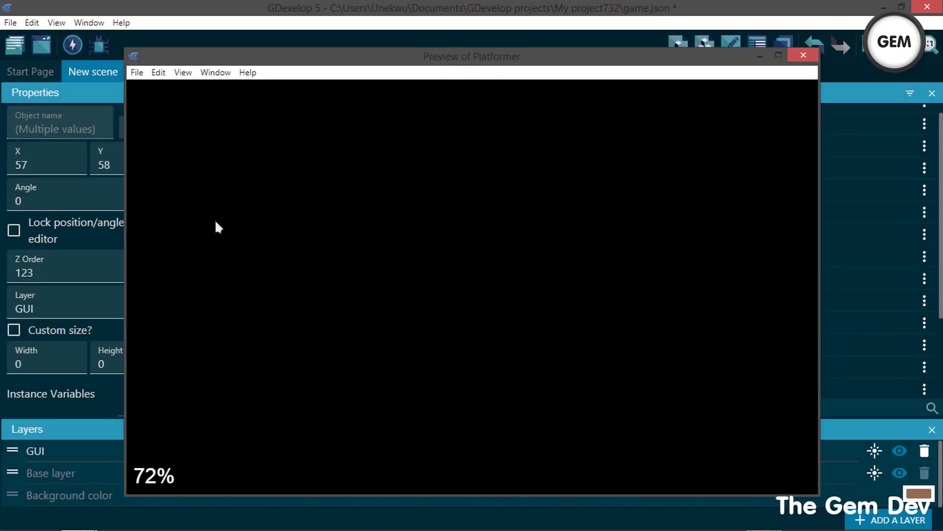
key("Right")
key("space")
key("Right")
key("space")
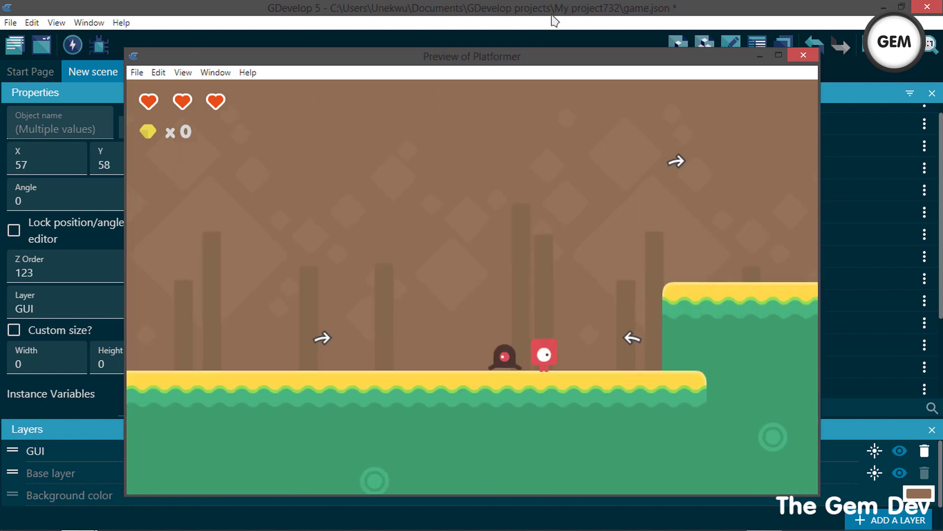